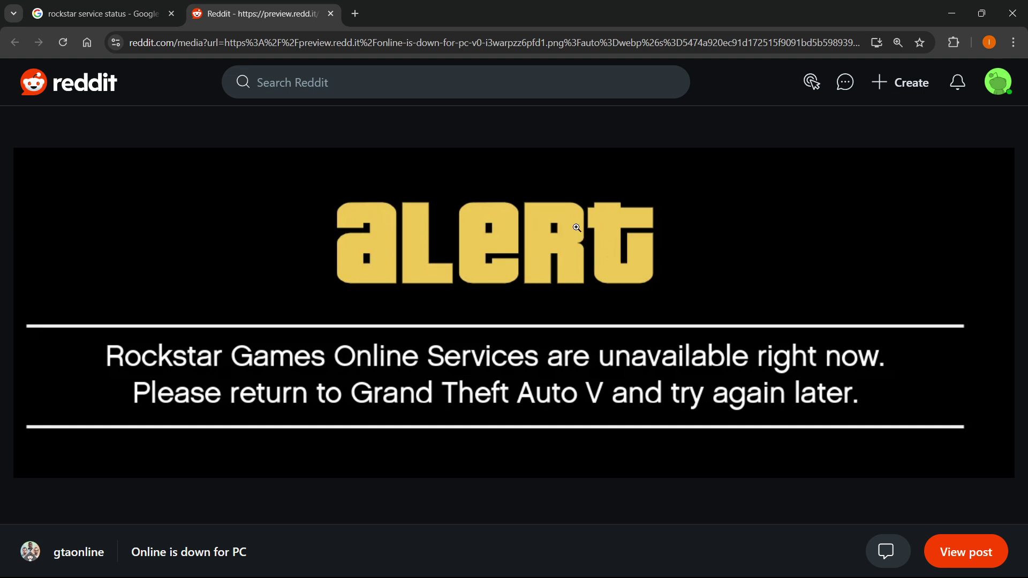
# Step: From the 'rockstar service status' Google results, open the Rockstar Games Customer Support site
pyautogui.click(136, 14)
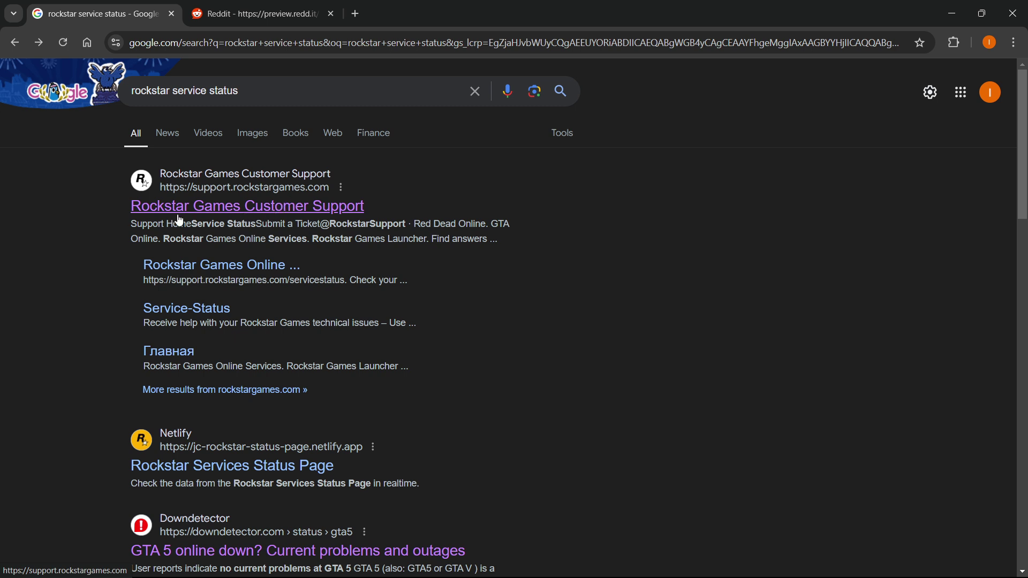
pyautogui.click(239, 213)
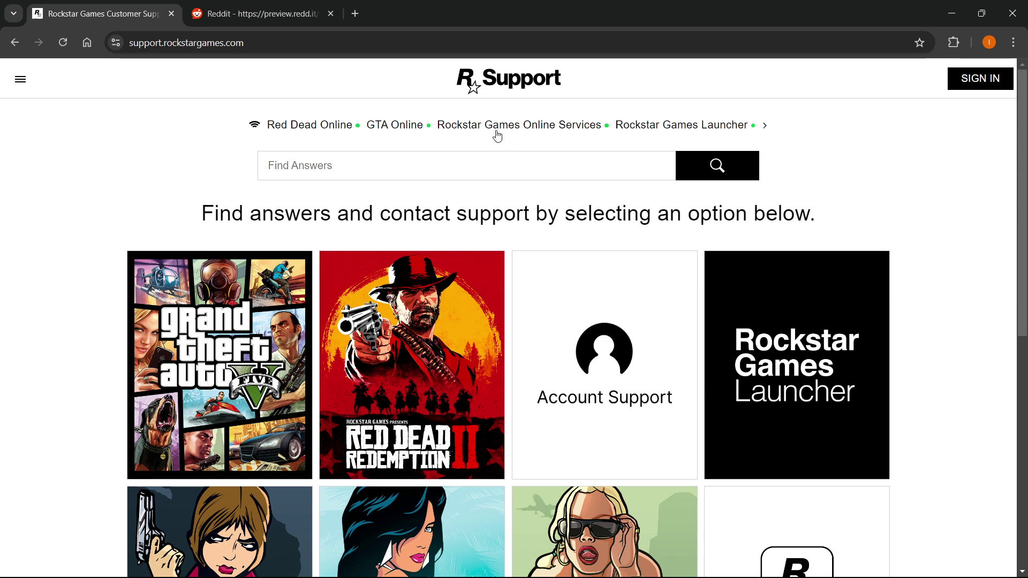
# Step: Open Rockstar's Service Status page and confirm every service is Up
pyautogui.click(533, 129)
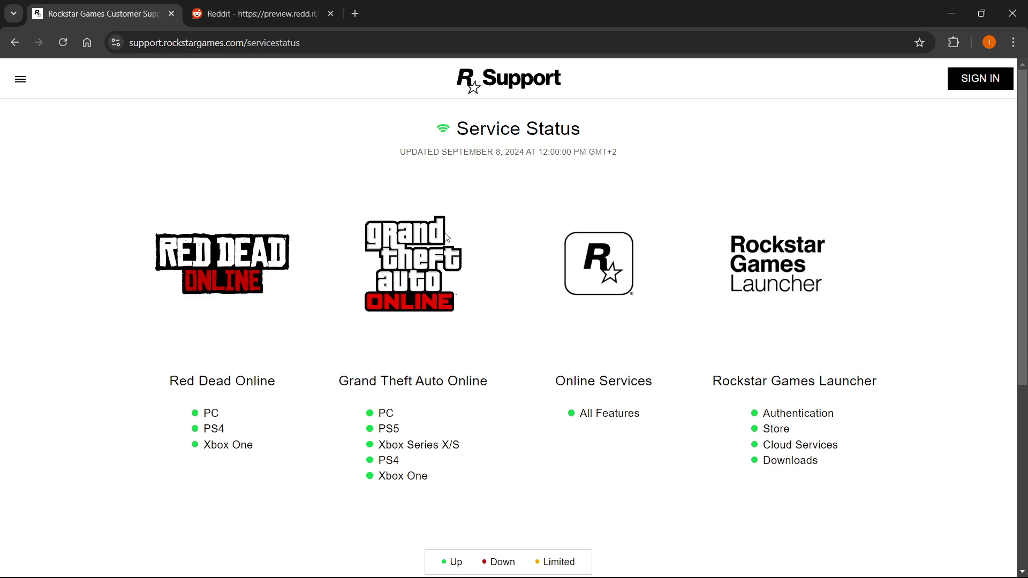
pyautogui.scroll(-1, 447, 236)
pyautogui.scroll(1, 453, 220)
pyautogui.scroll(-2, 535, 450)
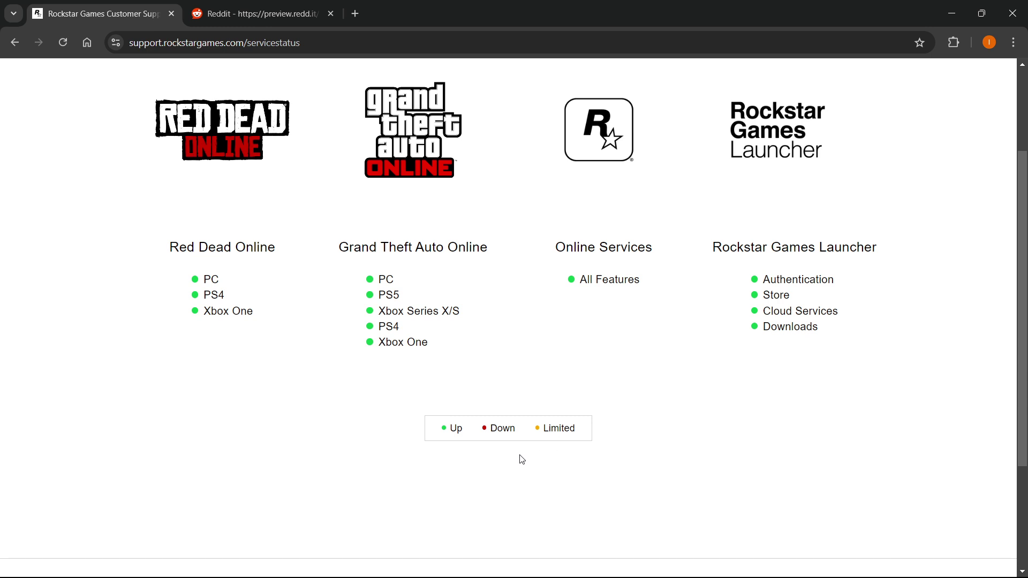
pyautogui.scroll(1, 452, 493)
pyautogui.scroll(1, 488, 432)
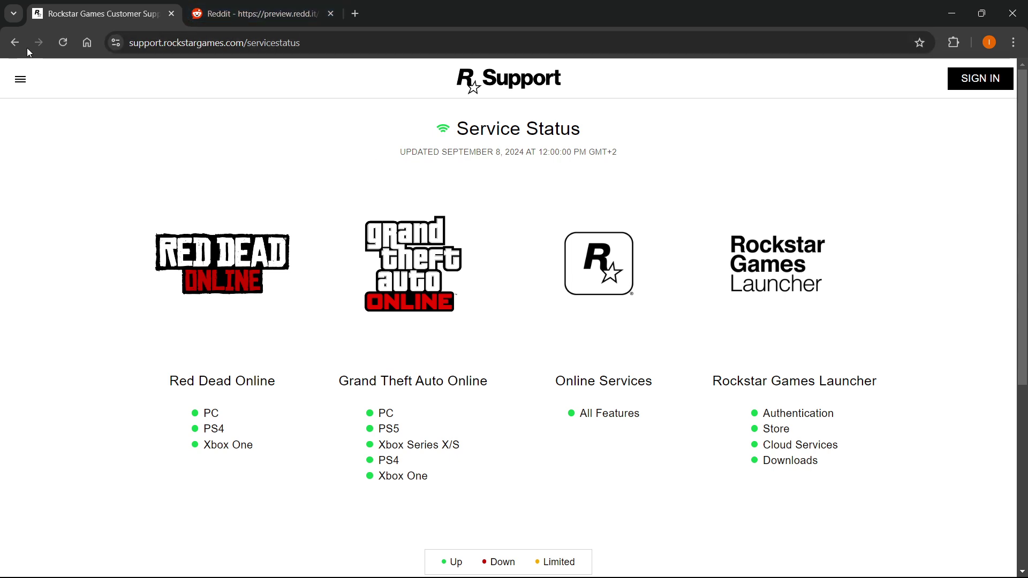
# Step: Go back to the Google results for 'rockstar service status'
pyautogui.click(13, 43)
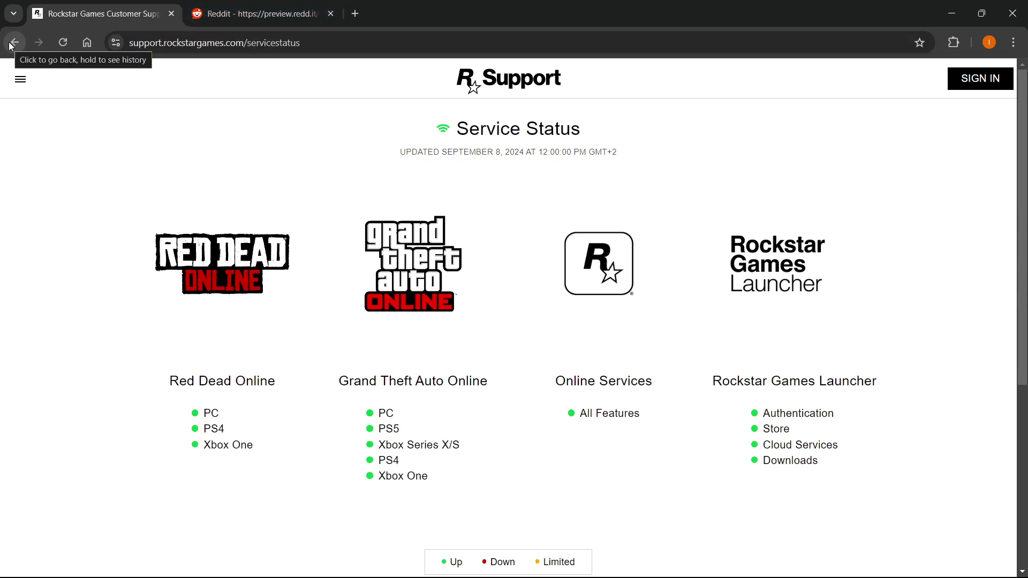
pyautogui.click(13, 43)
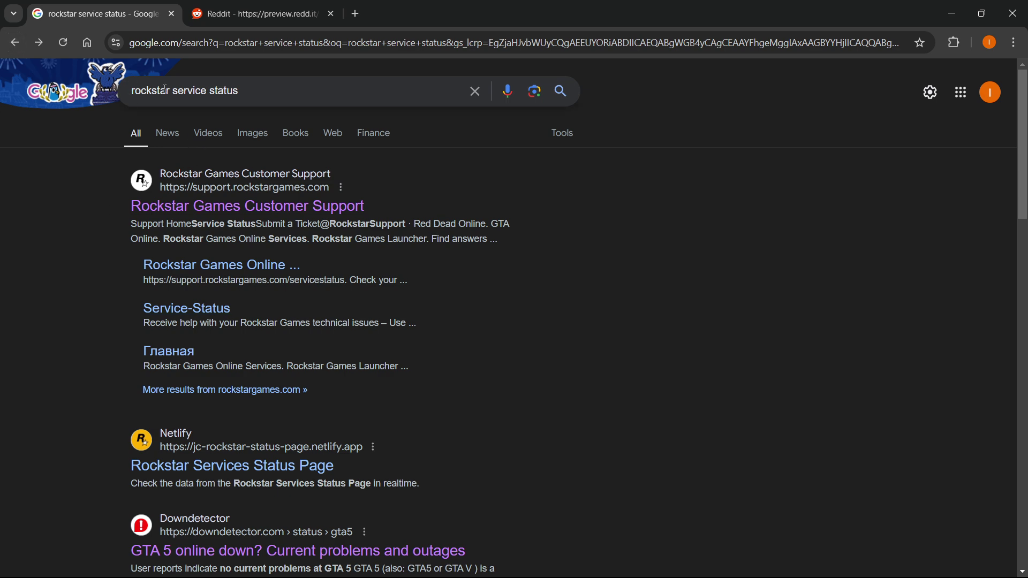
pyautogui.scroll(-2, 165, 89)
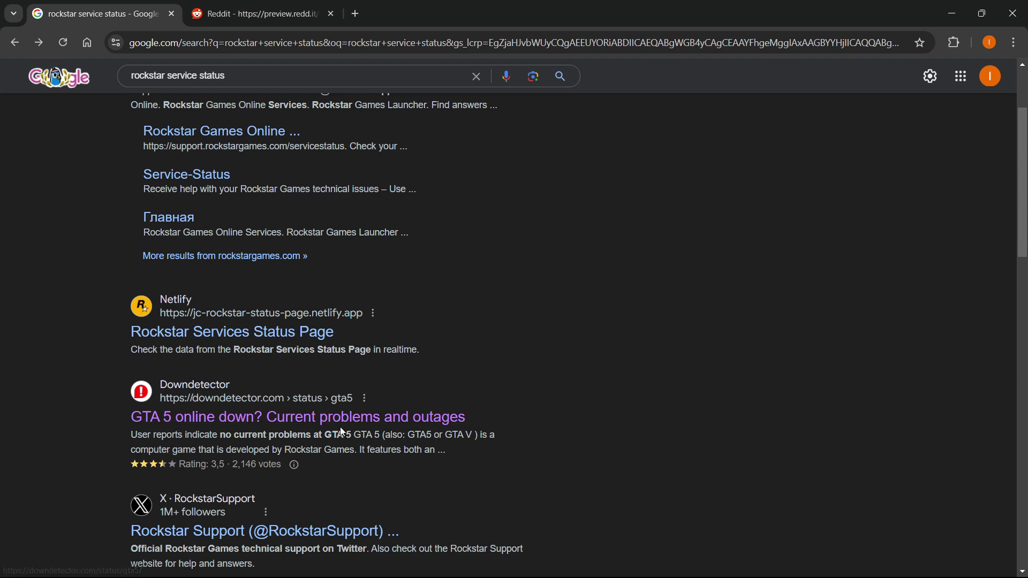
# Step: Open Downdetector's 'GTA 5 online down?' page and review its 24-hour outage chart
pyautogui.click(326, 422)
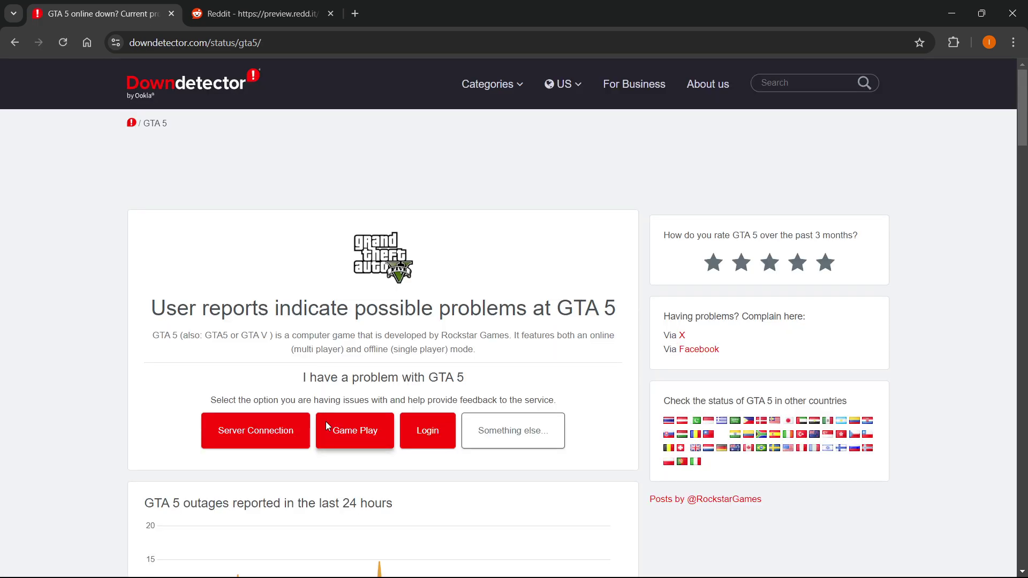
pyautogui.scroll(-3, 302, 345)
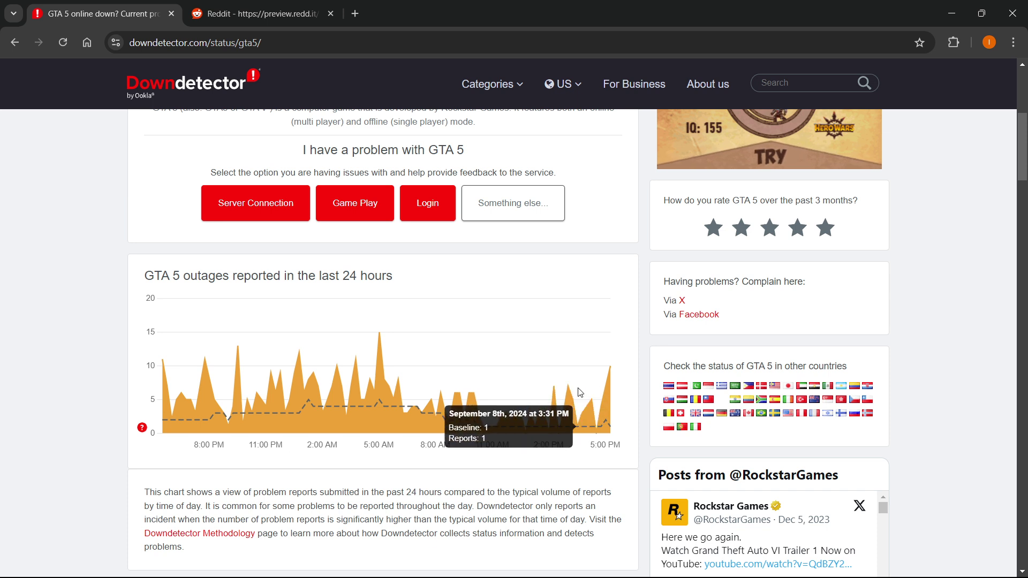
pyautogui.scroll(-1, 528, 373)
pyautogui.scroll(1, 527, 372)
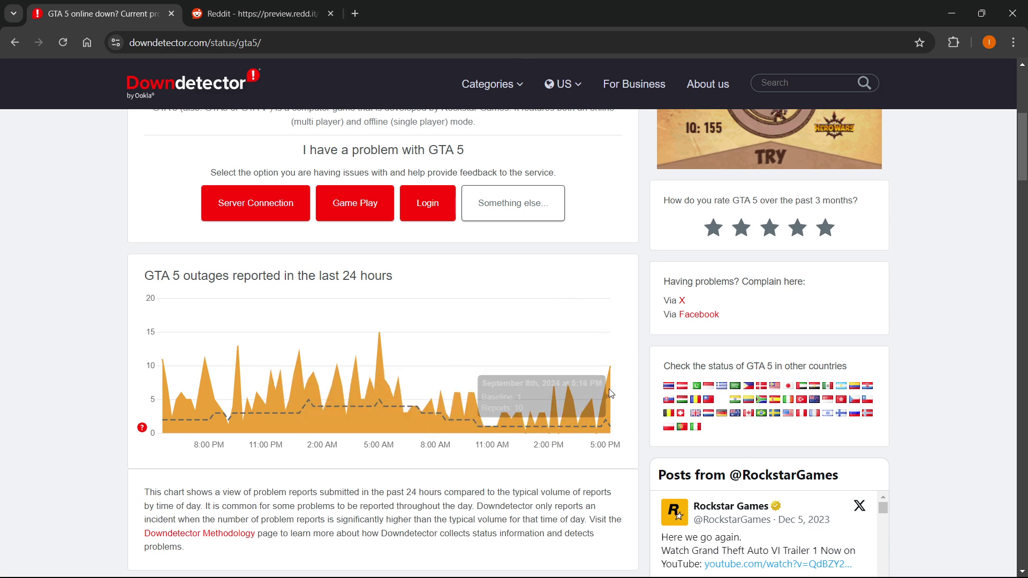
pyautogui.moveTo(610, 392)
pyautogui.scroll(6, 360, 215)
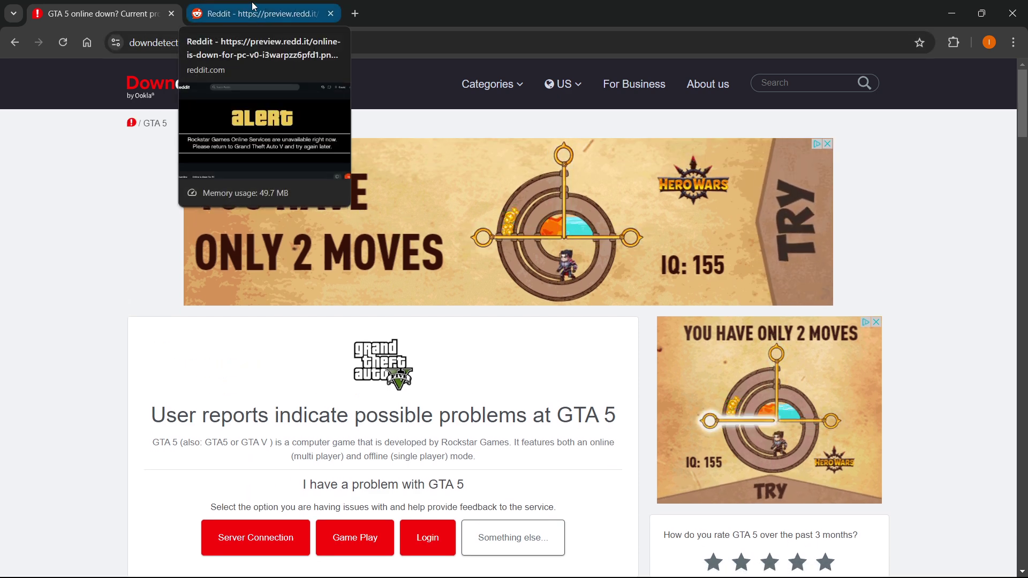
# Step: Return to the Reddit alert image tab and search Windows for cmd
pyautogui.click(243, 6)
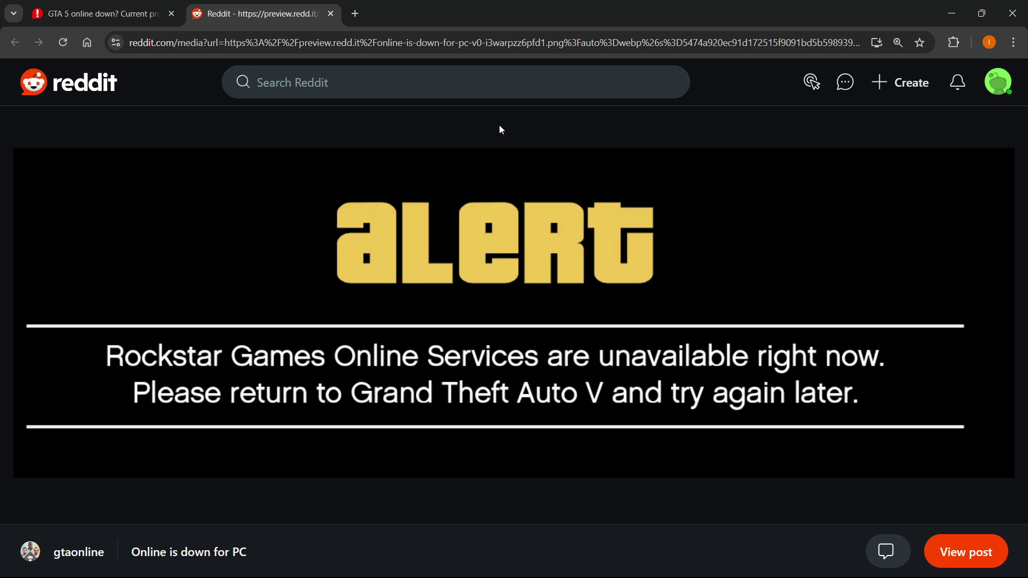
pyautogui.moveTo(667, 577)
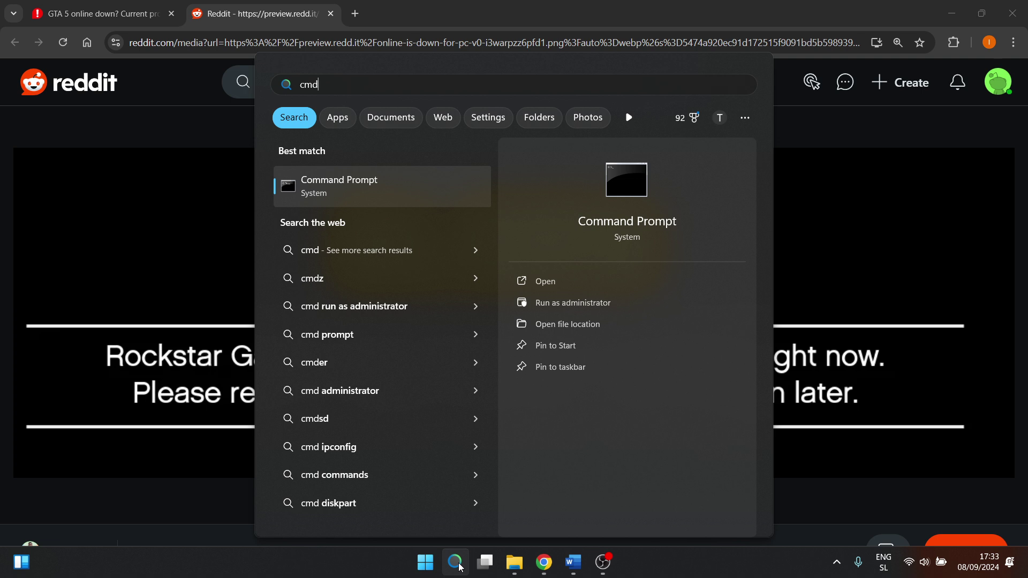
# Step: Run Command Prompt as administrator from the Start search results
pyautogui.rightClick(368, 188)
pyautogui.click(437, 205)
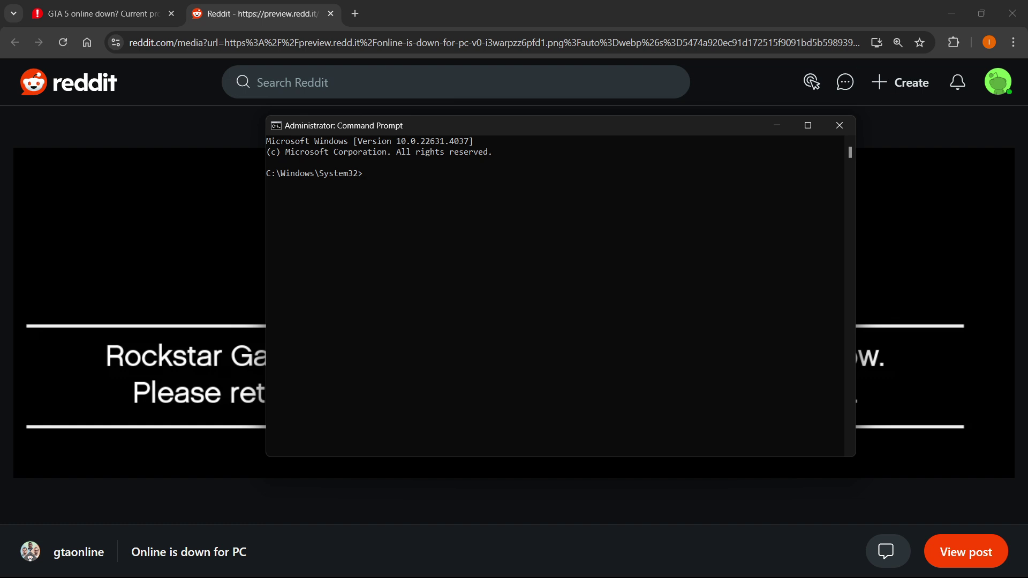
# Step: Run ipconfig /flushdns in the admin Command Prompt to clear the DNS resolver cache
pyautogui.click(381, 169)
pyautogui.click(375, 175)
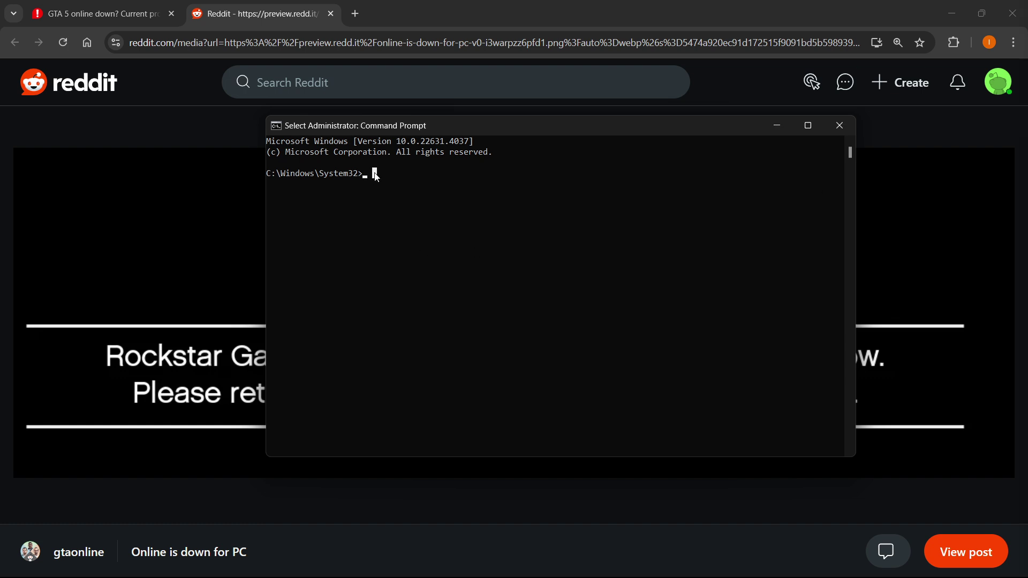
pyautogui.press('Escape')
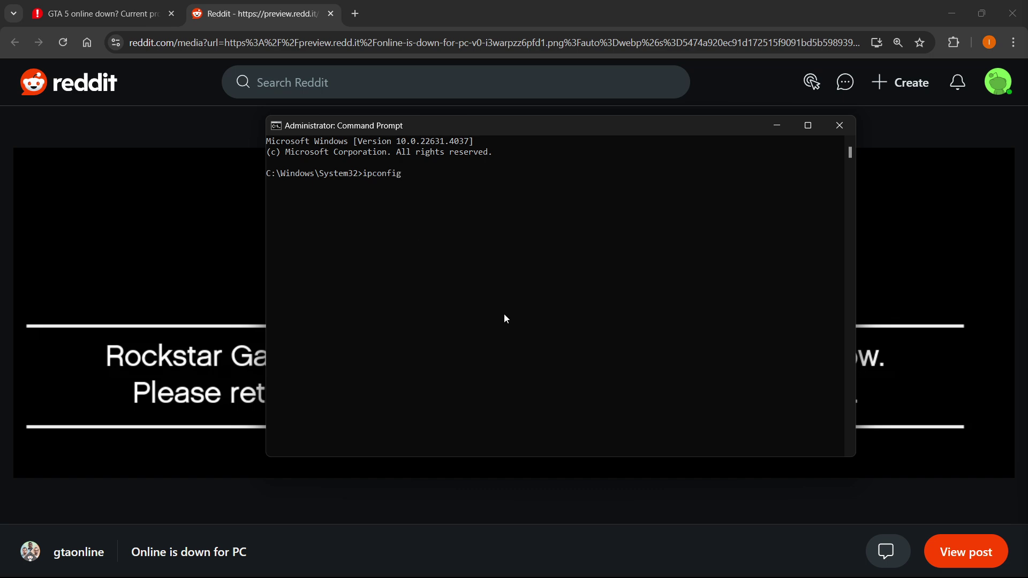
pyautogui.write('ipconfig /flushdns')
pyautogui.press('Return')
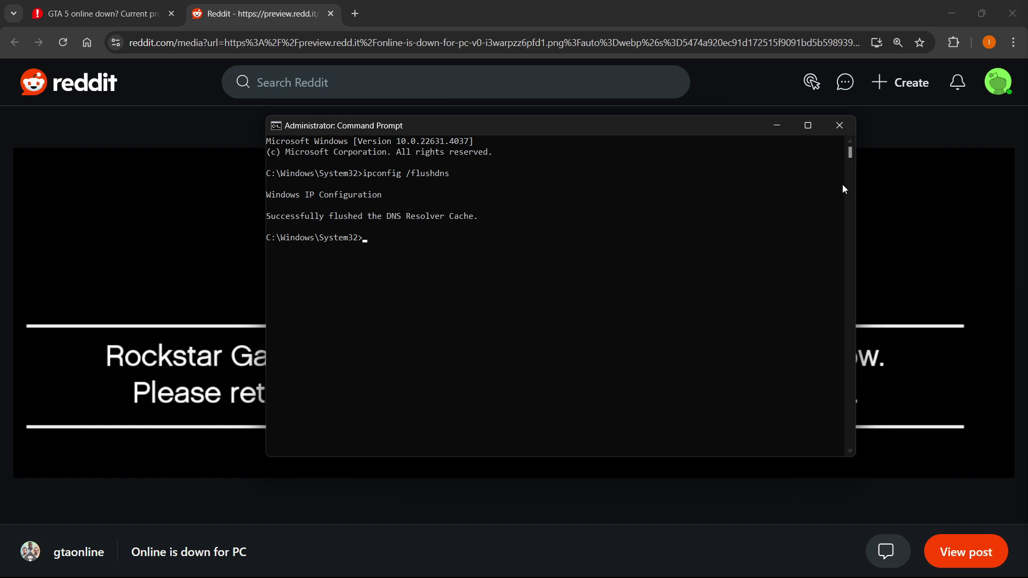
# Step: Close Command Prompt and open Once Human's Properties from the Steam Library
pyautogui.click(842, 126)
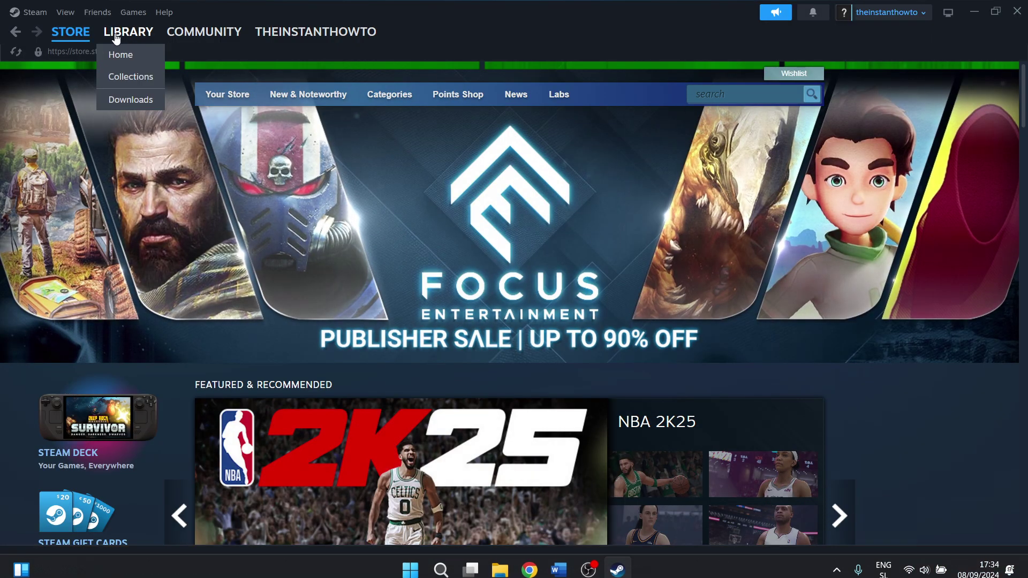
pyautogui.click(132, 32)
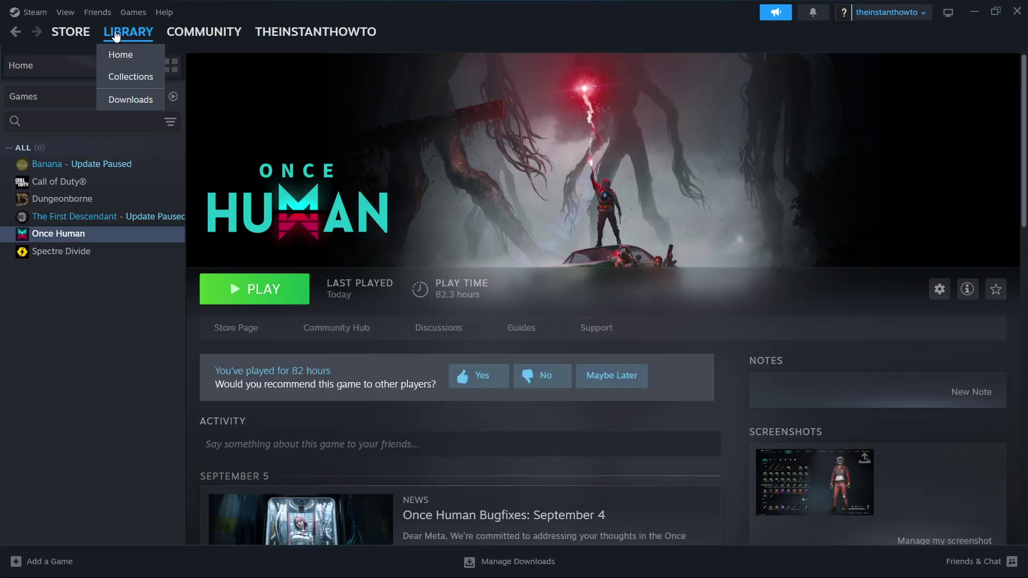
pyautogui.rightClick(106, 233)
pyautogui.click(156, 335)
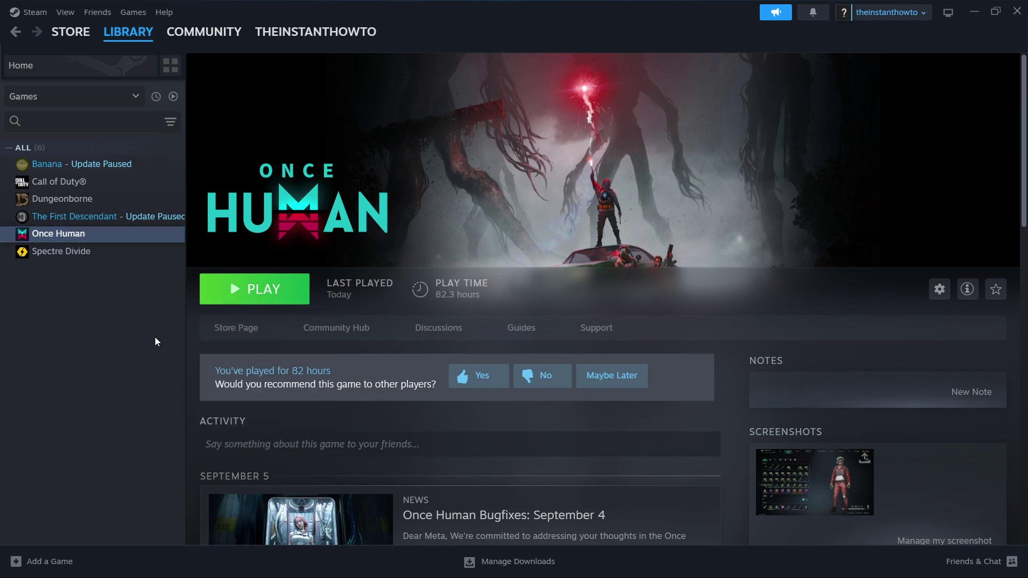
# Step: Check Once Human's Installed Files page and its Verify integrity option, then close Properties
pyautogui.click(272, 203)
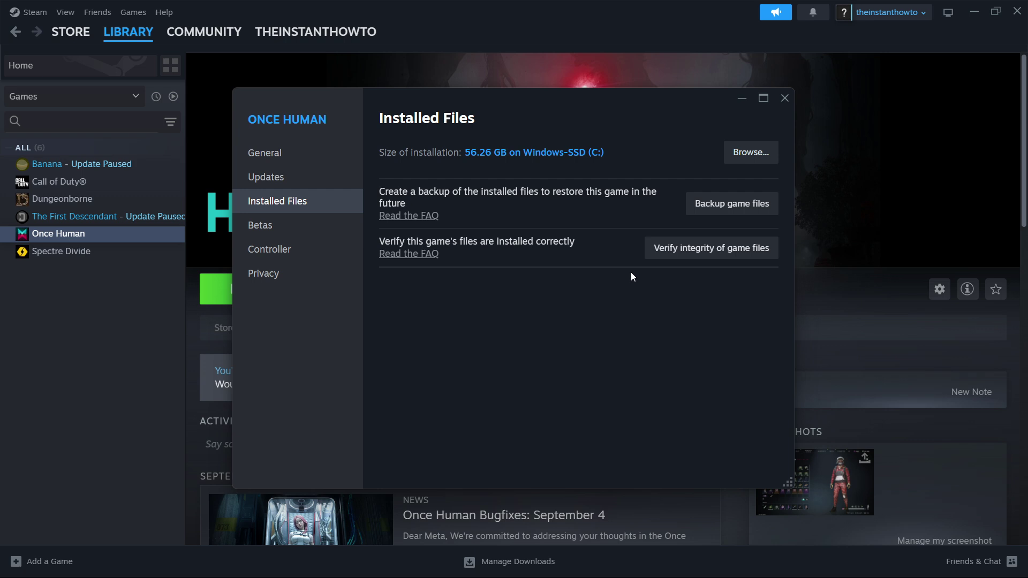
pyautogui.moveTo(610, 94); pyautogui.dragTo(641, 89)
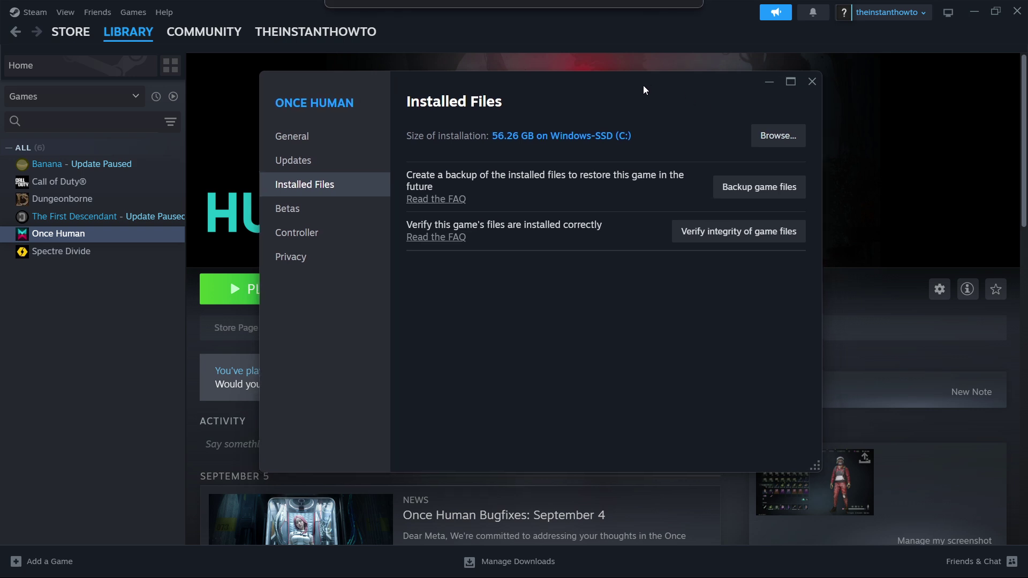
pyautogui.click(812, 83)
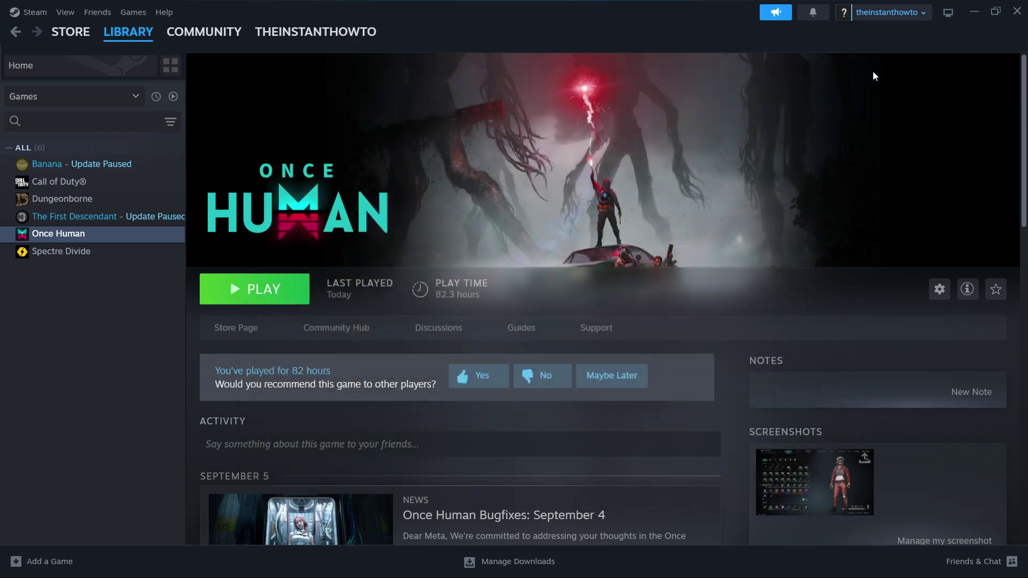
# Step: Close Steam to return to the Reddit 'Online is down for PC' alert image
pyautogui.click(1016, 10)
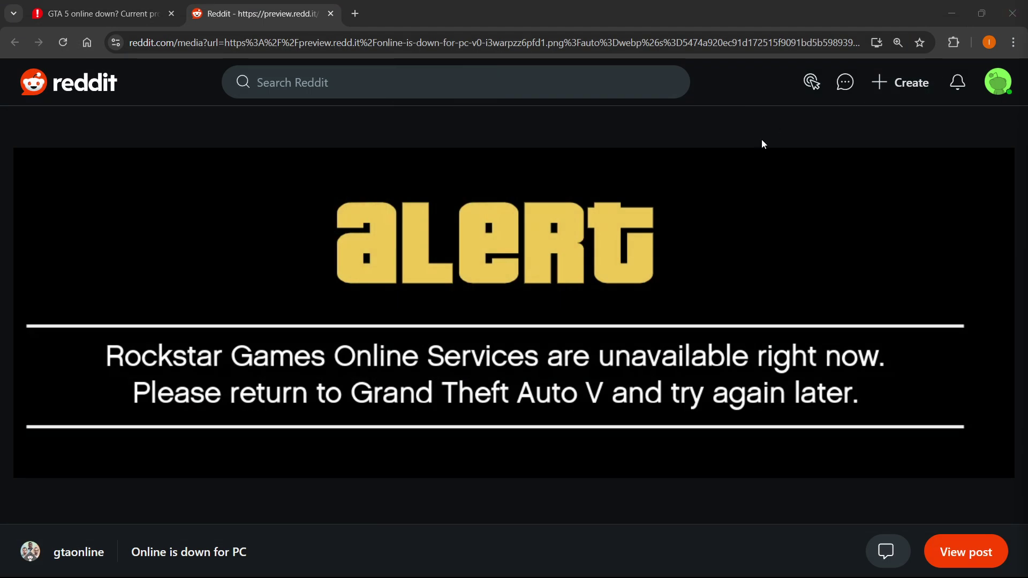